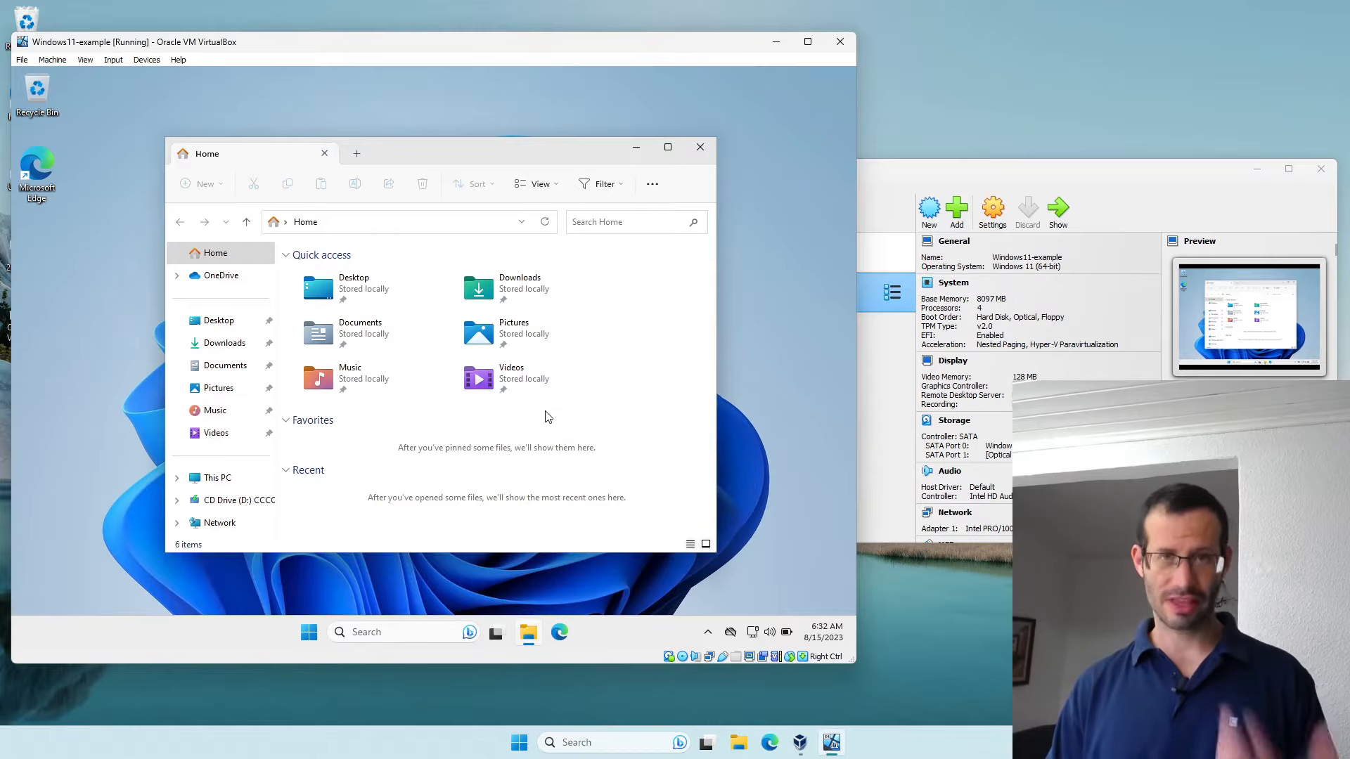
# - Check the capacity of the Windows (C:) drive under This PC in the virtual machine
pyautogui.click(218, 477)
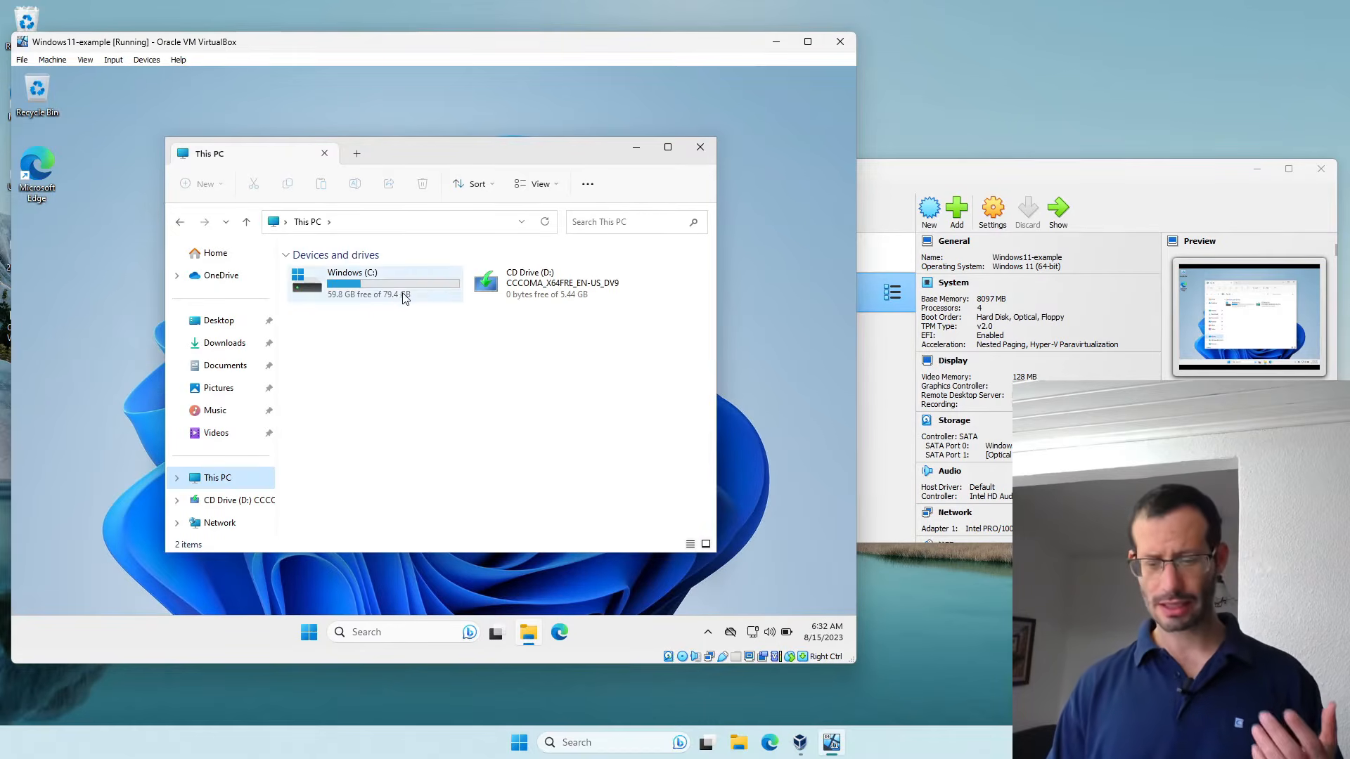
pyautogui.click(323, 270)
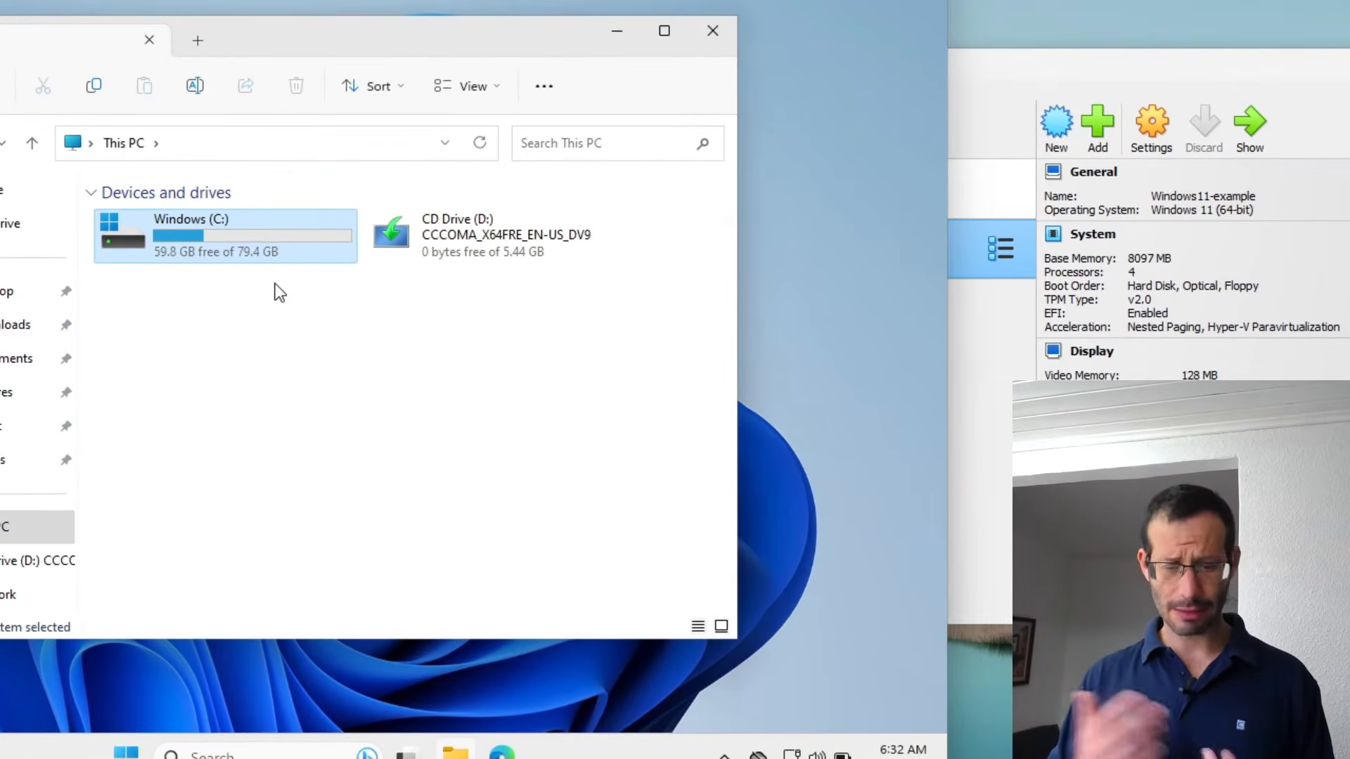
pyautogui.click(279, 292)
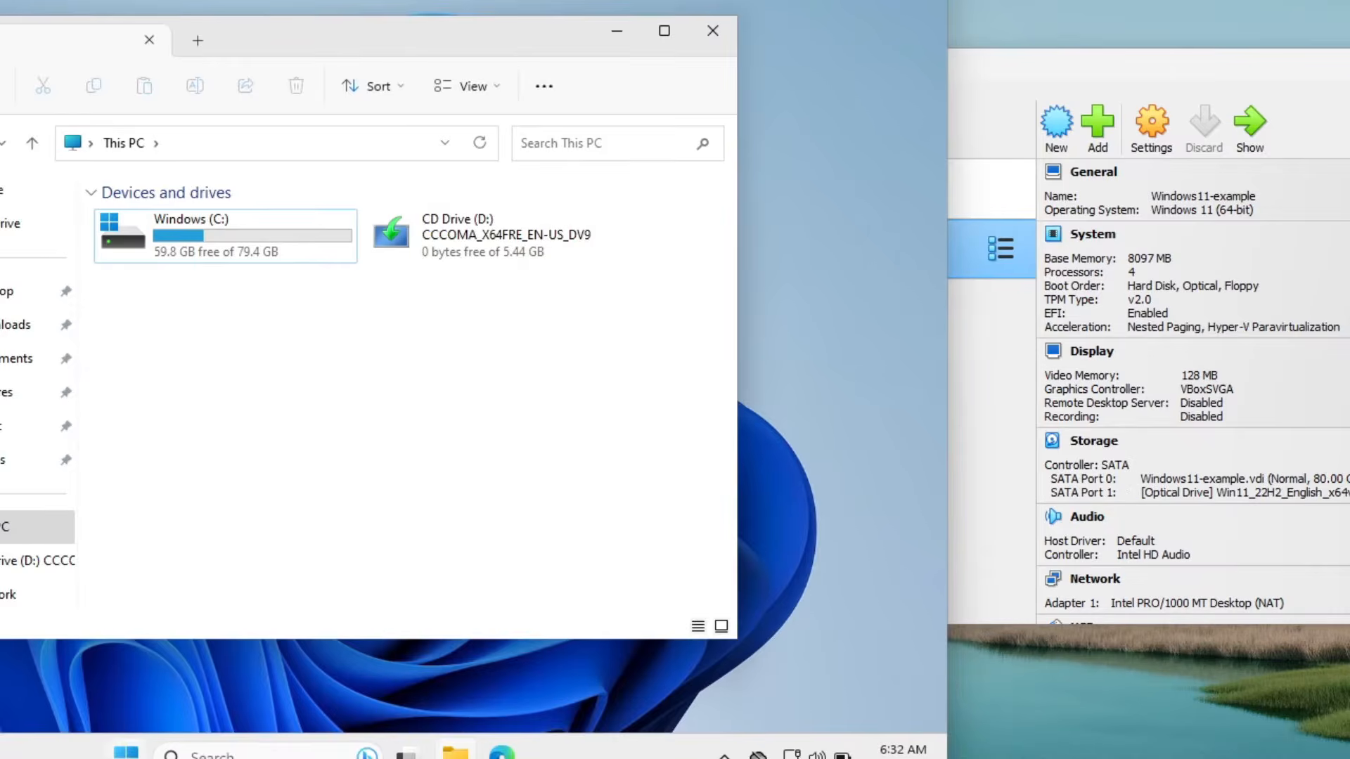
# - Shut down the Windows 11 guest system from inside the virtual machine
pyautogui.click(126, 750)
pyautogui.click(574, 681)
pyautogui.click(617, 543)
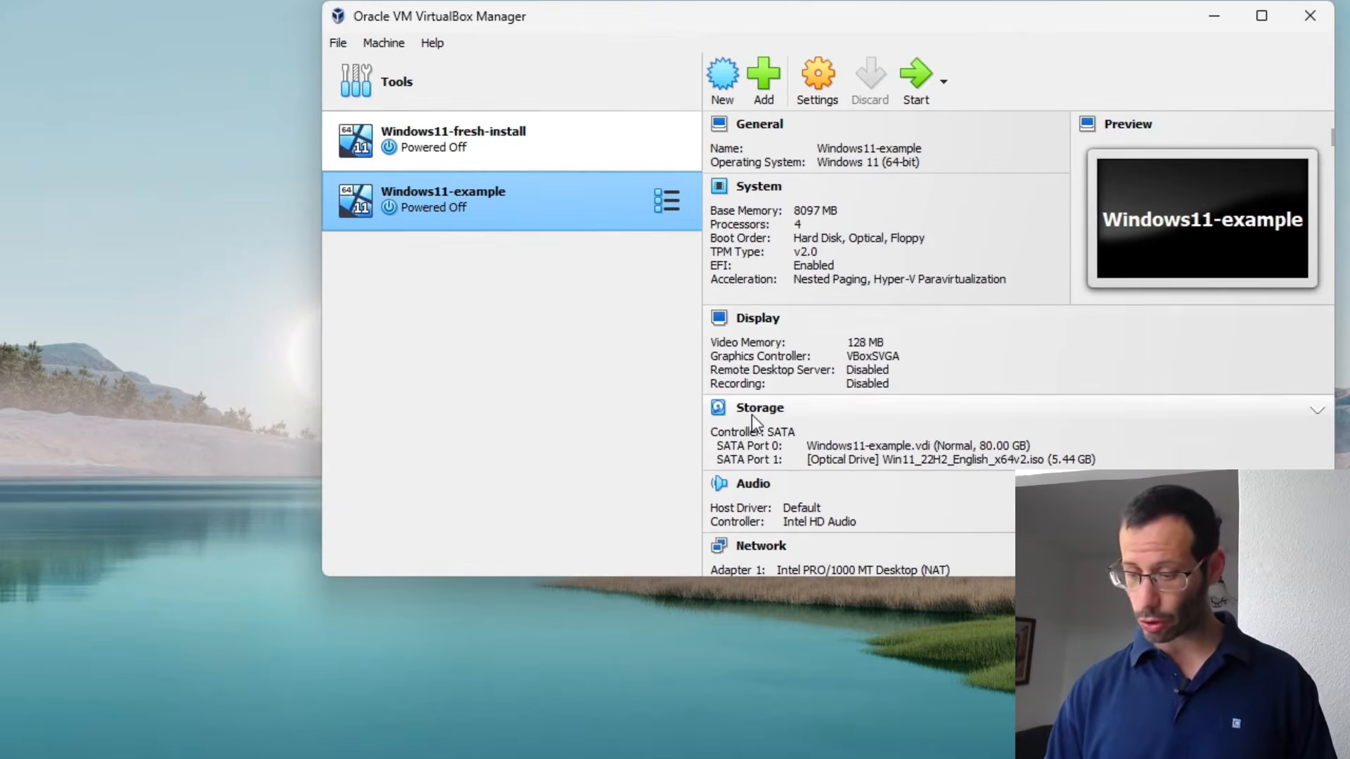
# - Inspect the details of Windows11-example.vdi in the machine's storage settings, then close the settings
pyautogui.click(752, 413)
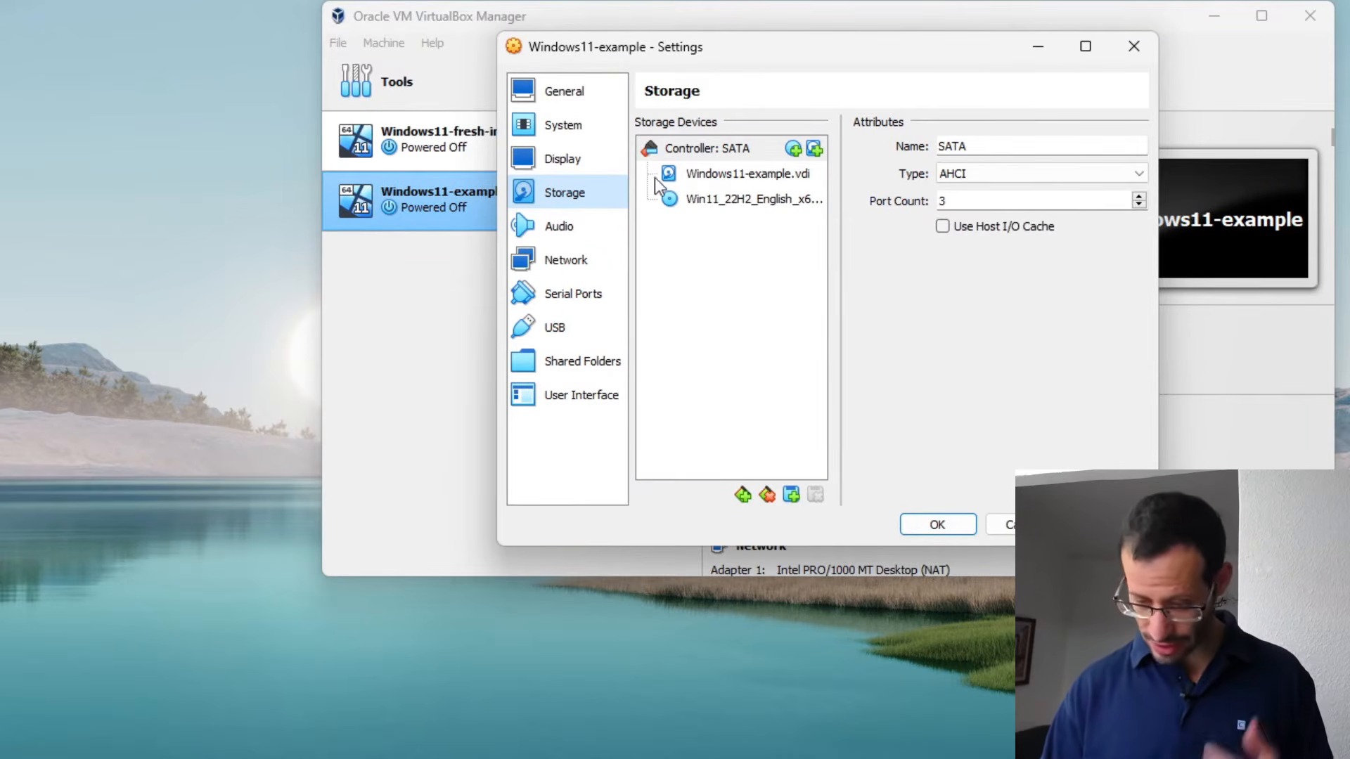
pyautogui.click(727, 174)
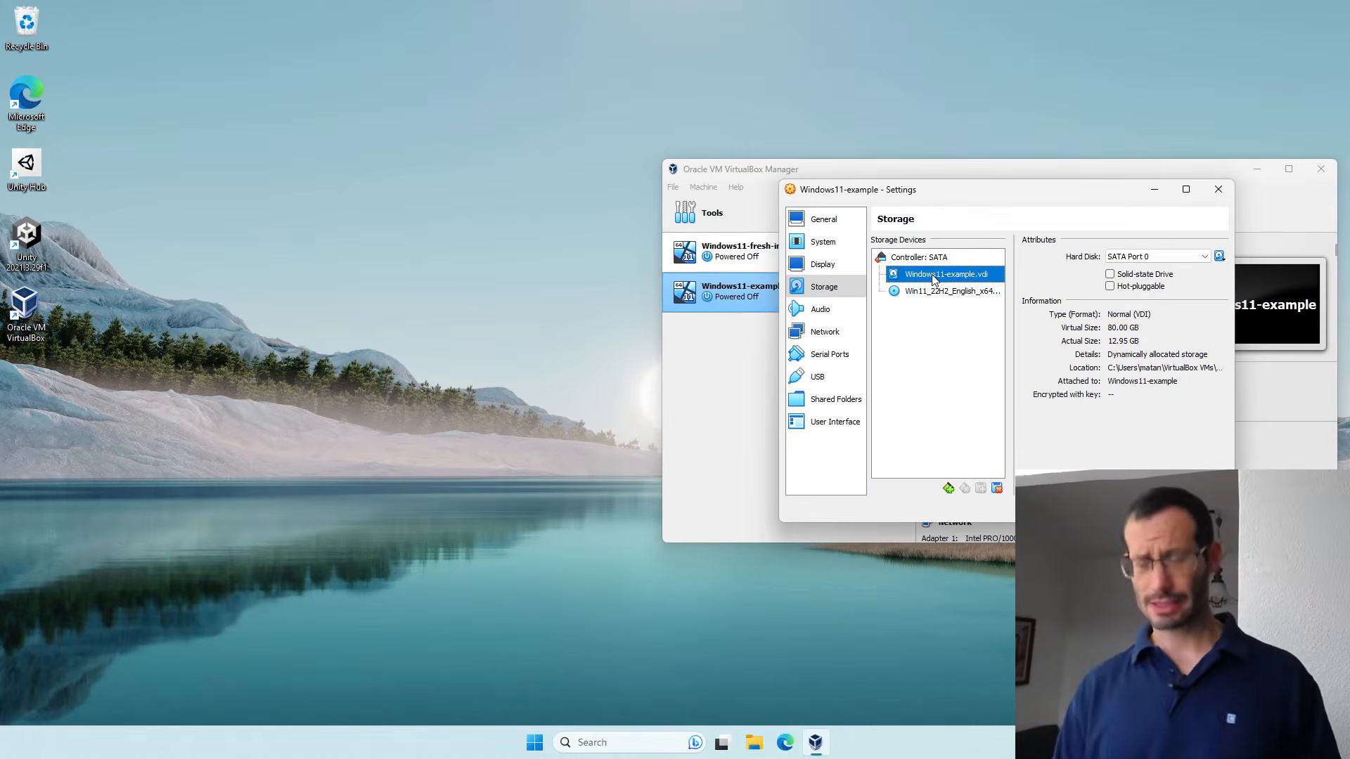
pyautogui.click(1186, 189)
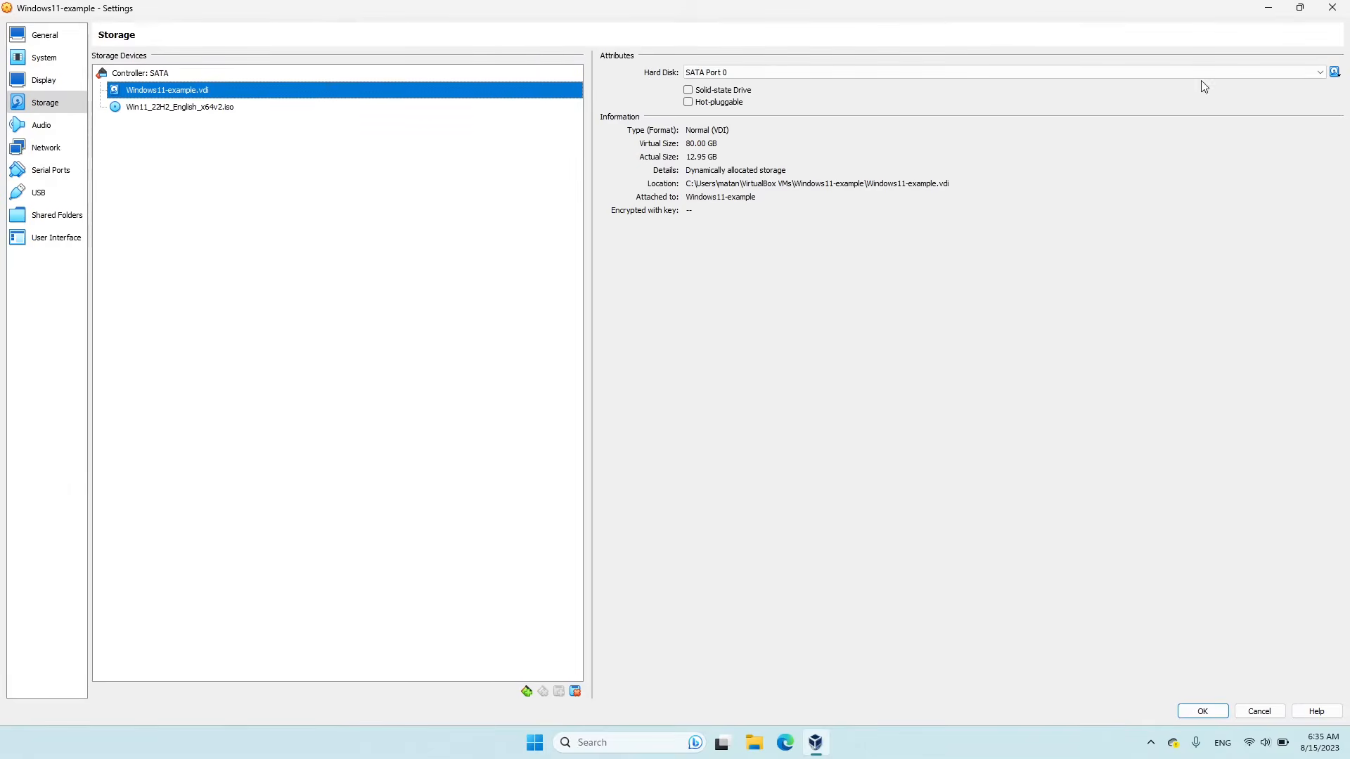
pyautogui.click(1333, 7)
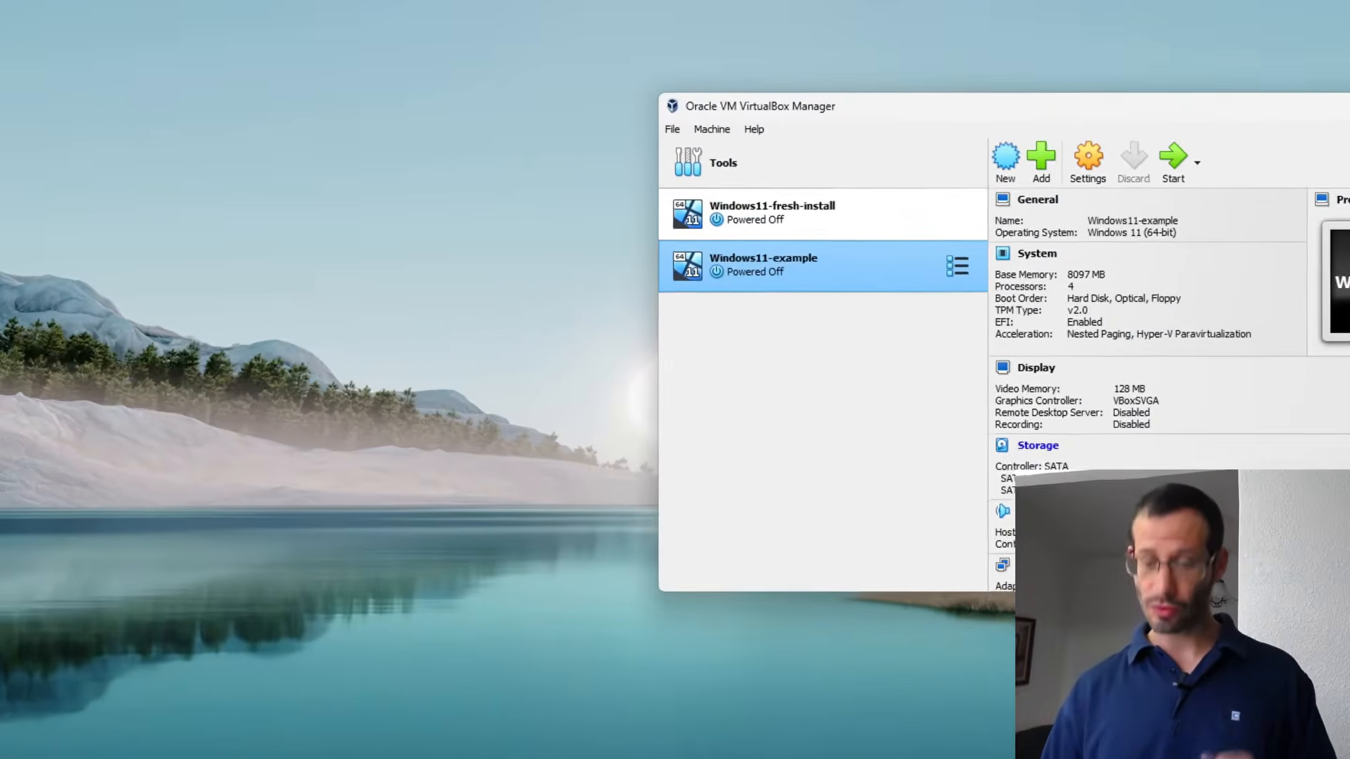
# - Open the Virtual Media Manager and show the properties of the Windows11-example.vdi hard disk
pyautogui.click(672, 129)
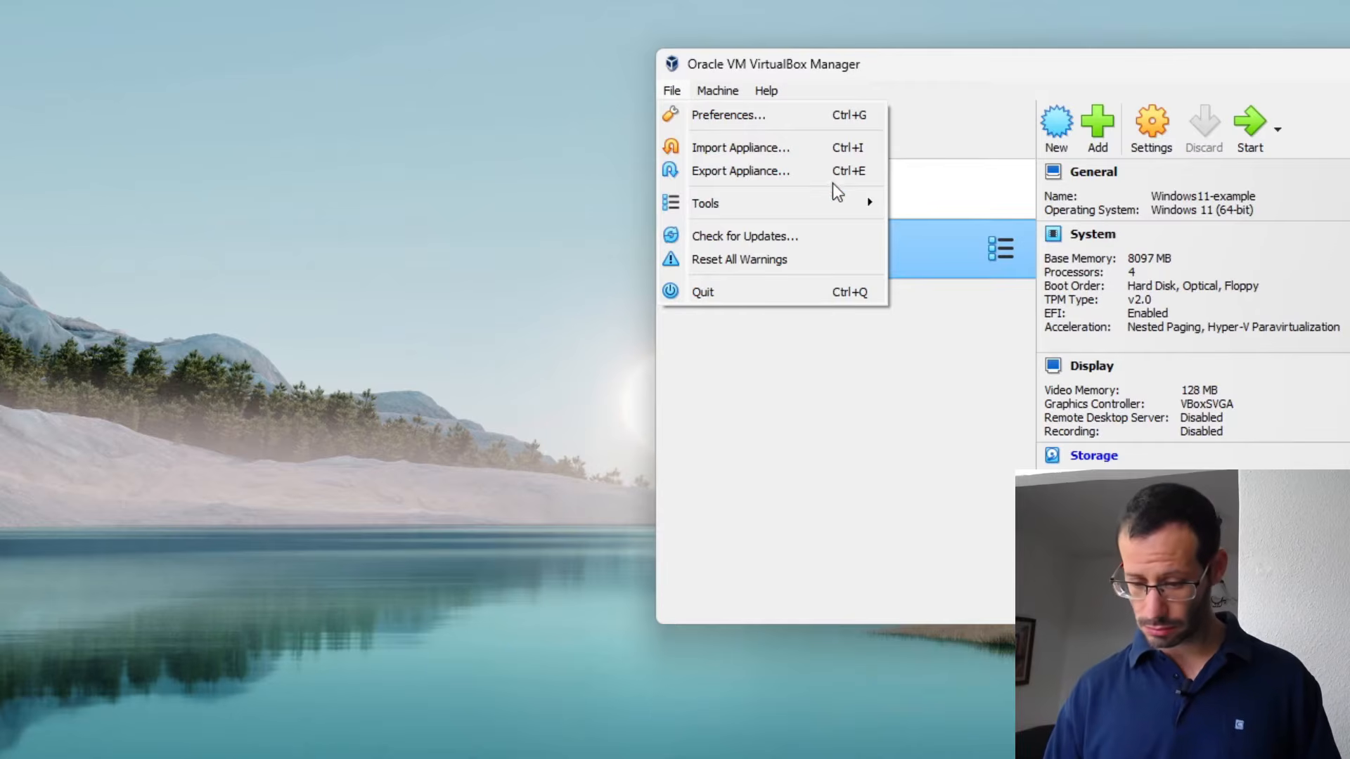
pyautogui.moveTo(853, 210)
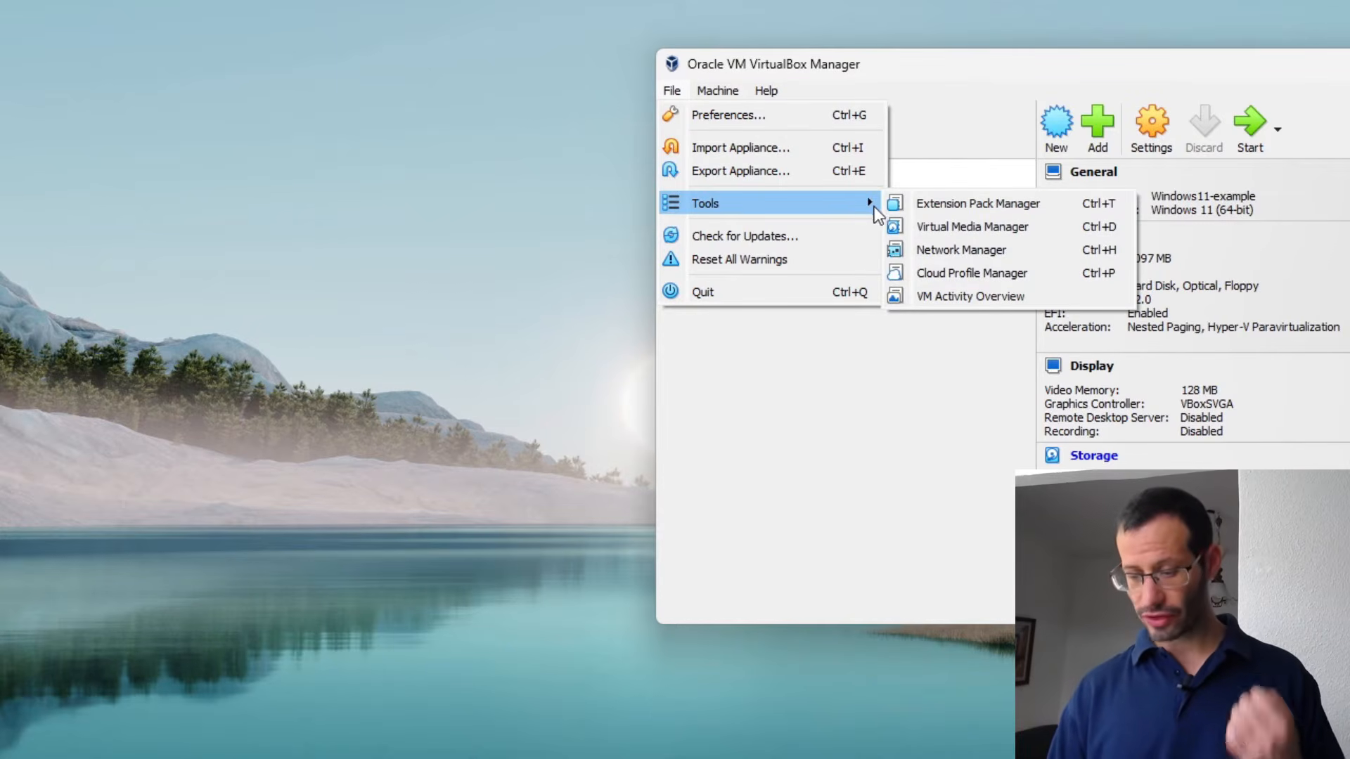
pyautogui.click(982, 238)
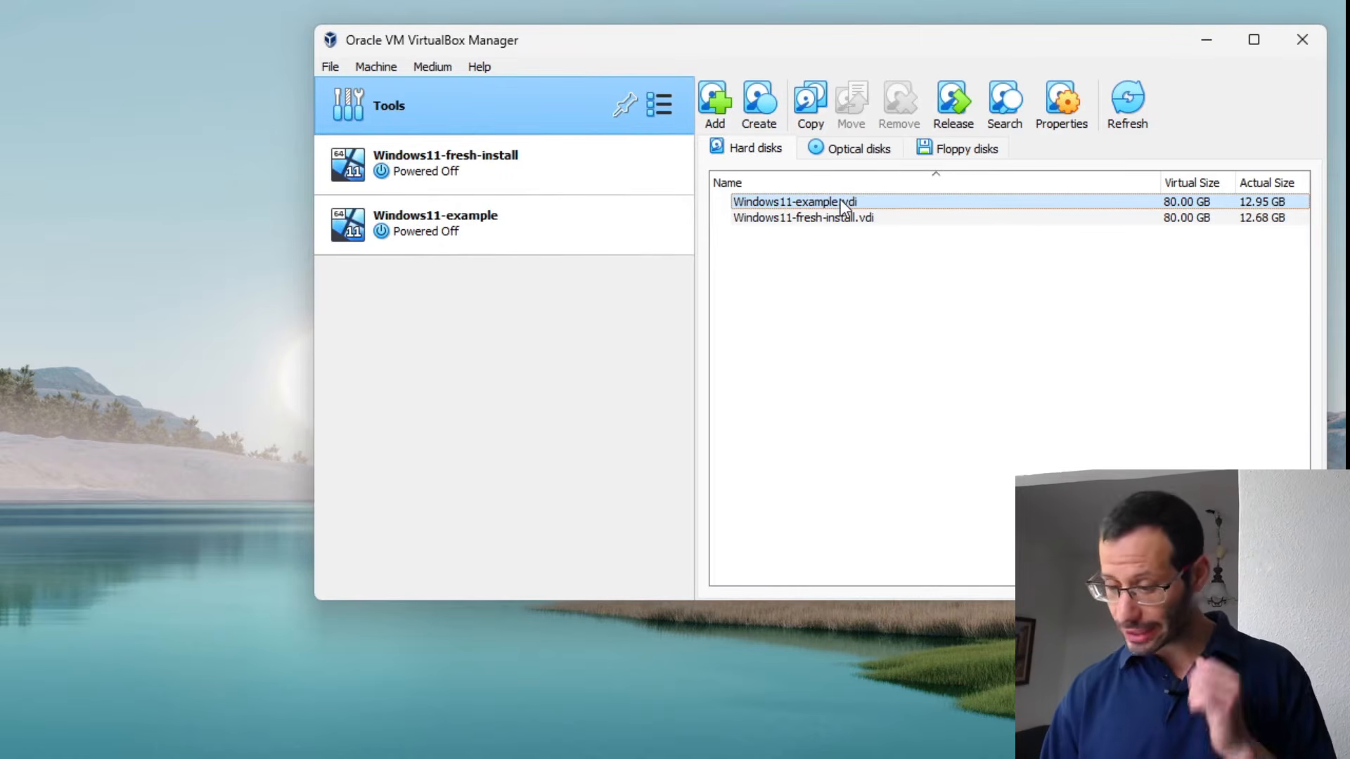
pyautogui.click(1074, 109)
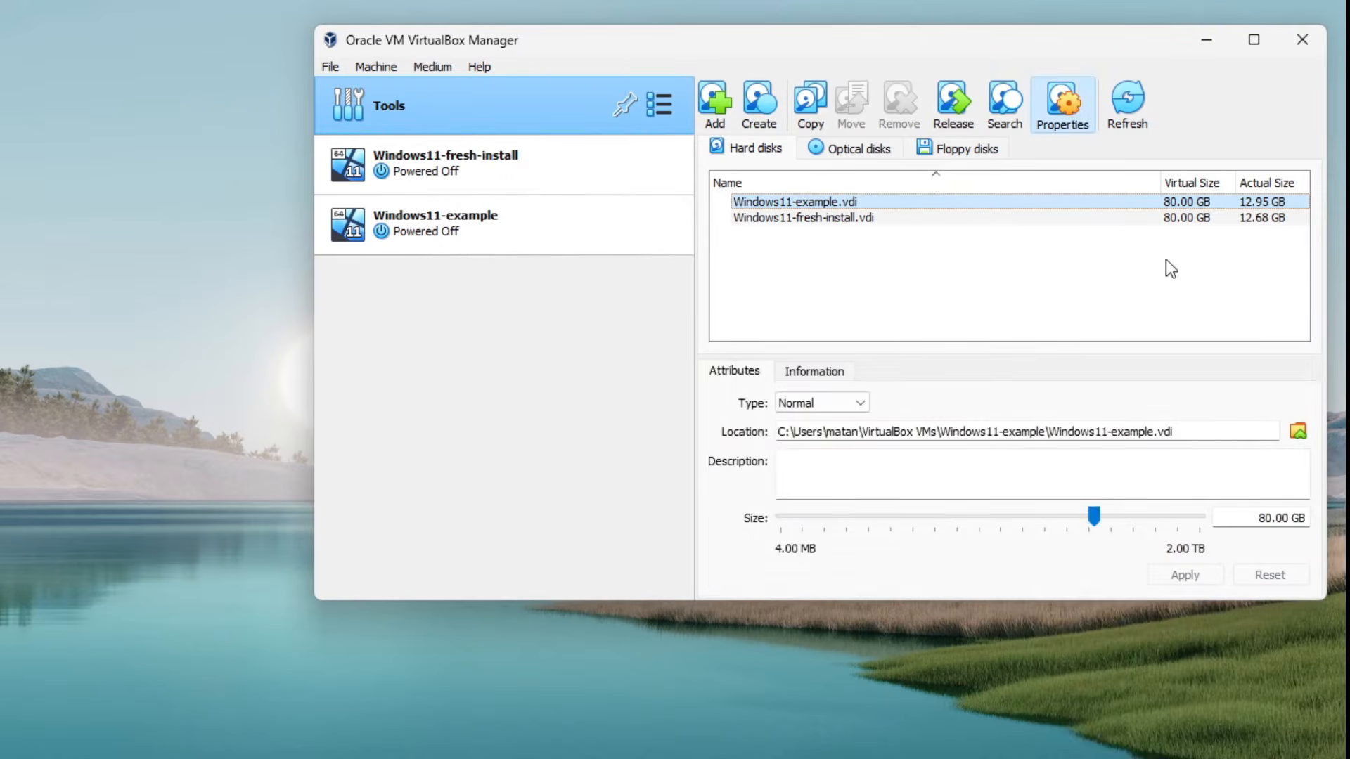
# - Set the size of Windows11-example.vdi to 90 GB and apply the change
pyautogui.click(1238, 518)
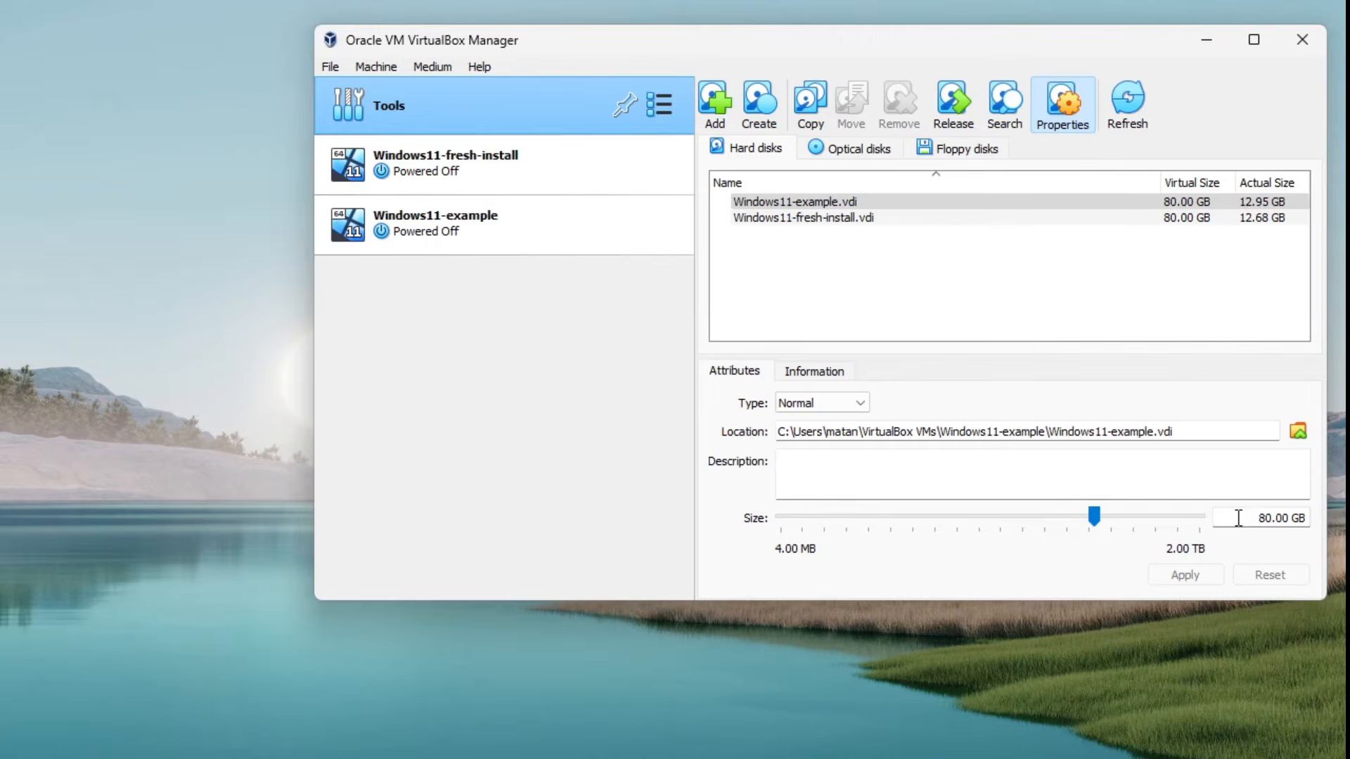
pyautogui.press('Delete')
pyautogui.write('9')
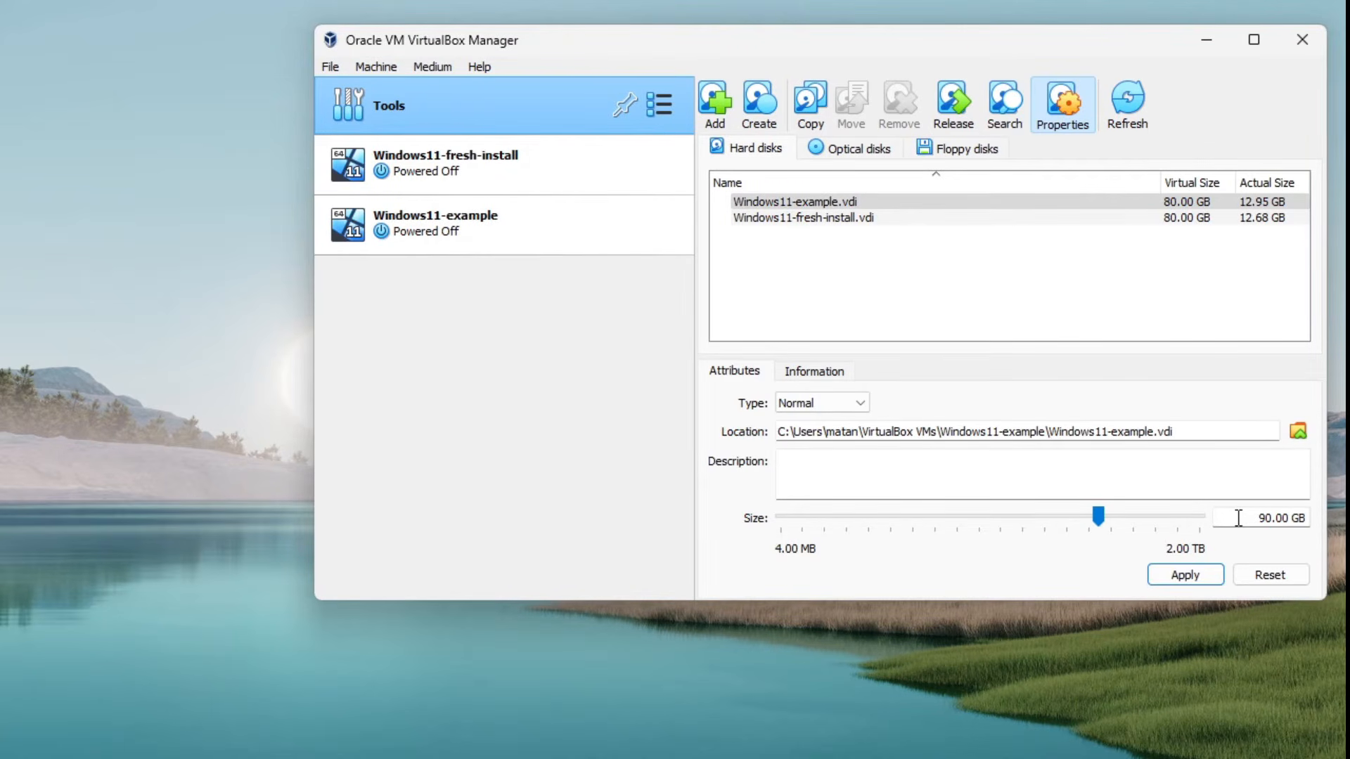
pyautogui.click(1179, 575)
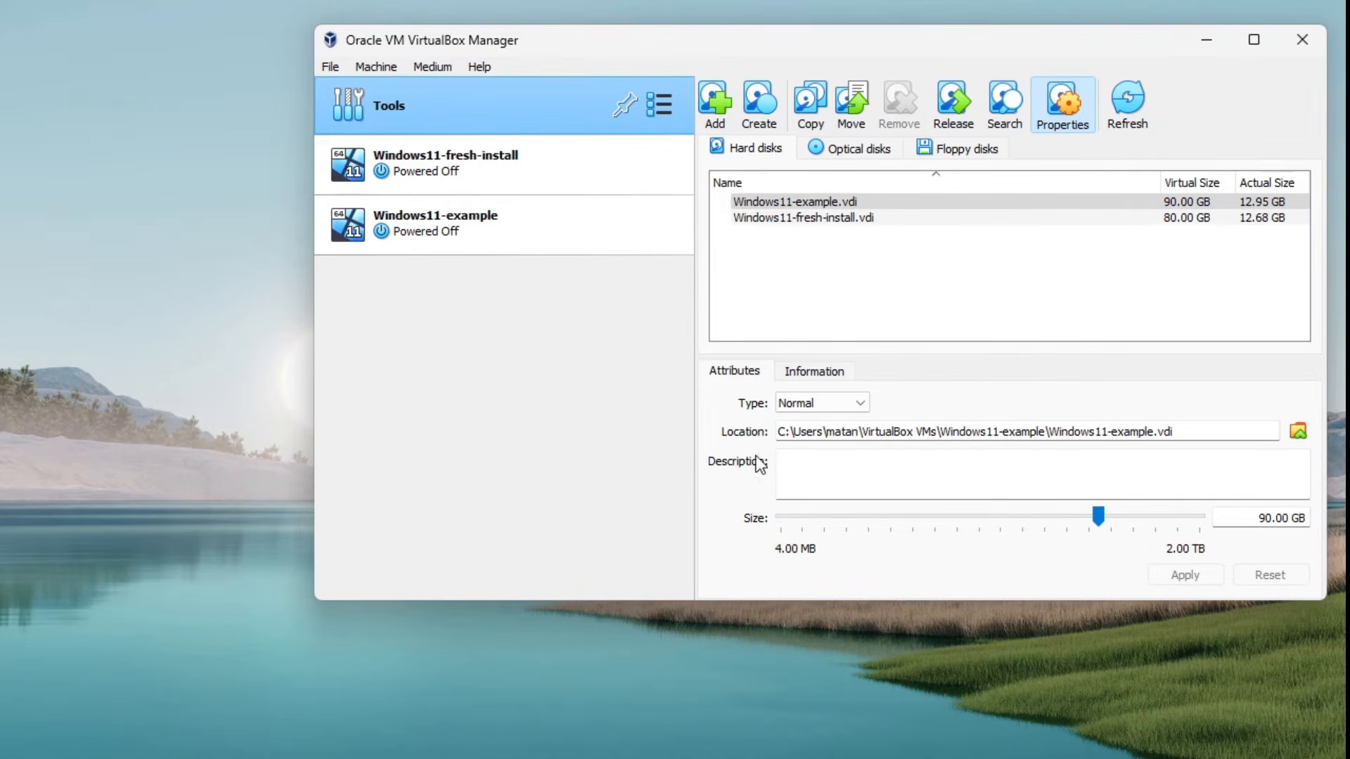
# - Start the Windows11-example virtual machine and open Disk Management in the guest system
pyautogui.click(478, 234)
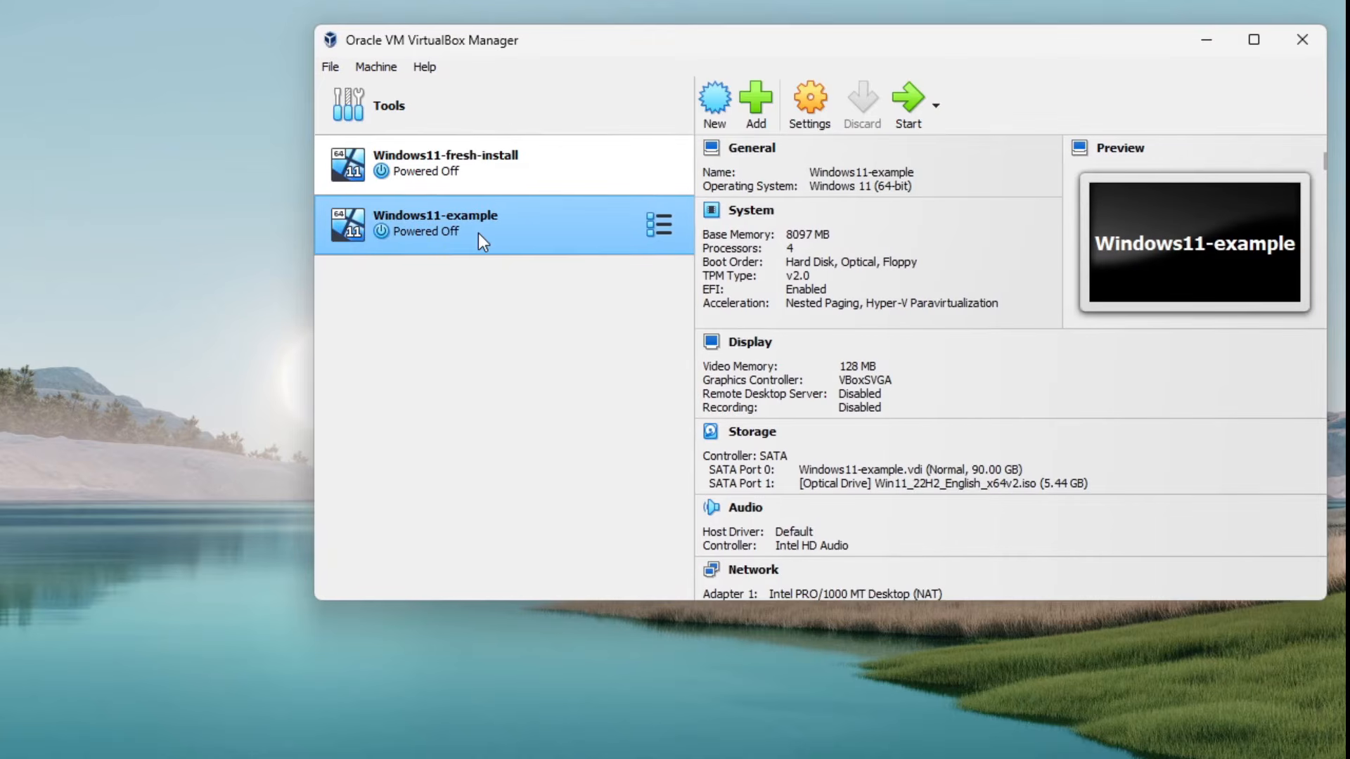
pyautogui.click(910, 92)
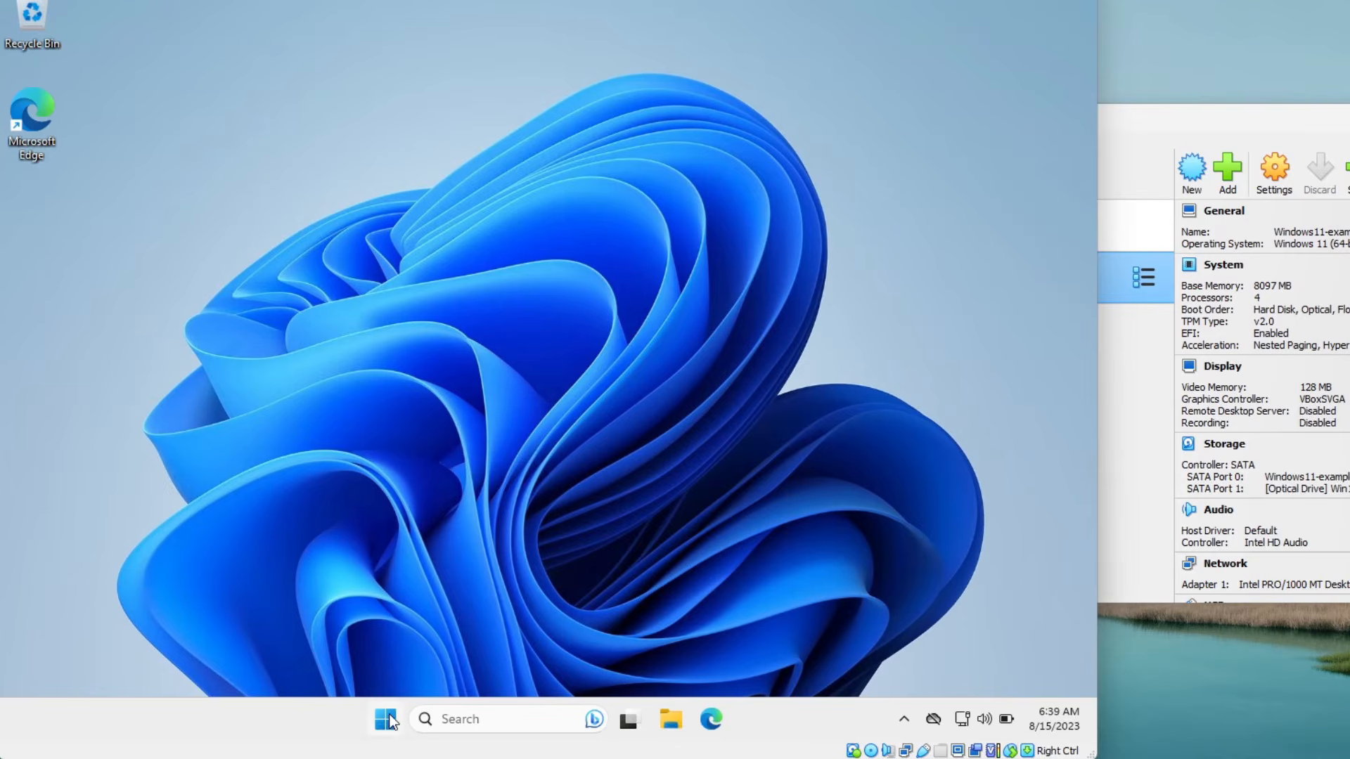
pyautogui.rightClick(391, 722)
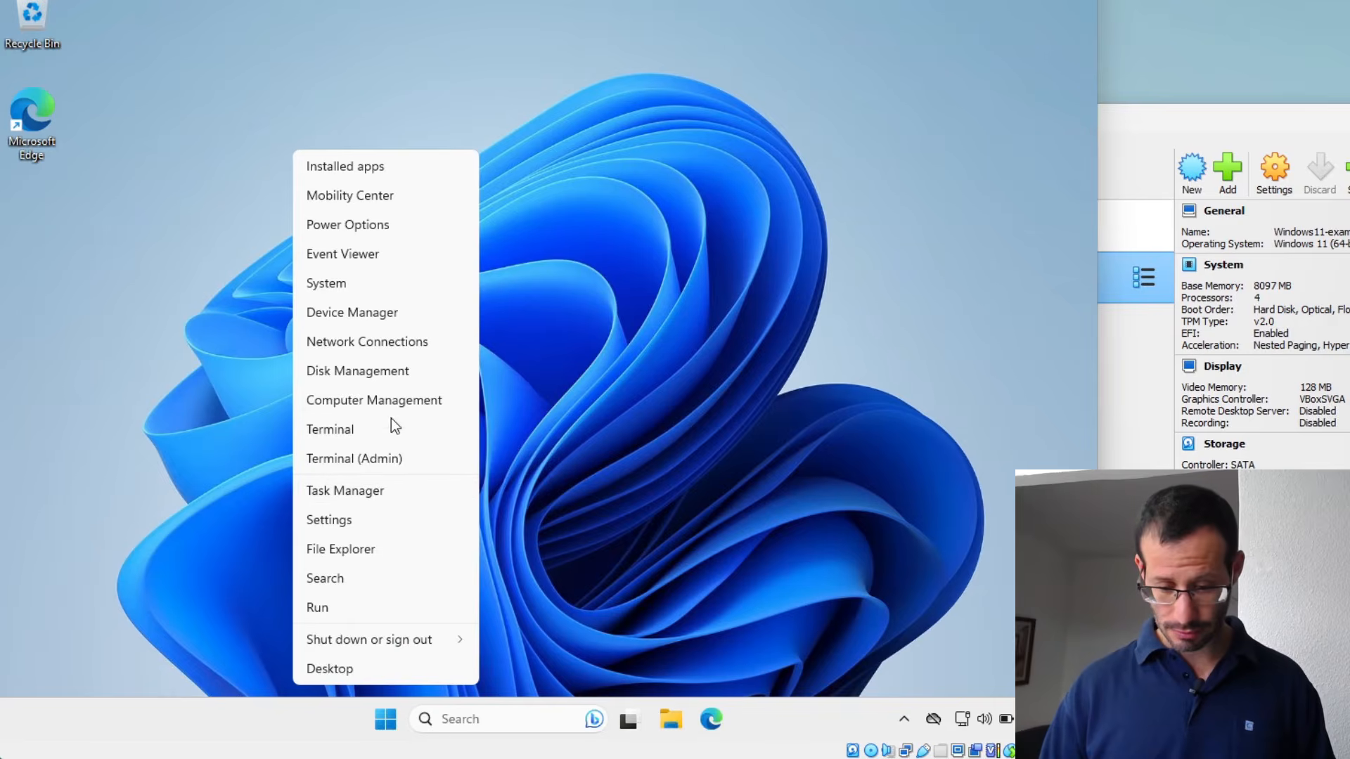
pyautogui.click(403, 373)
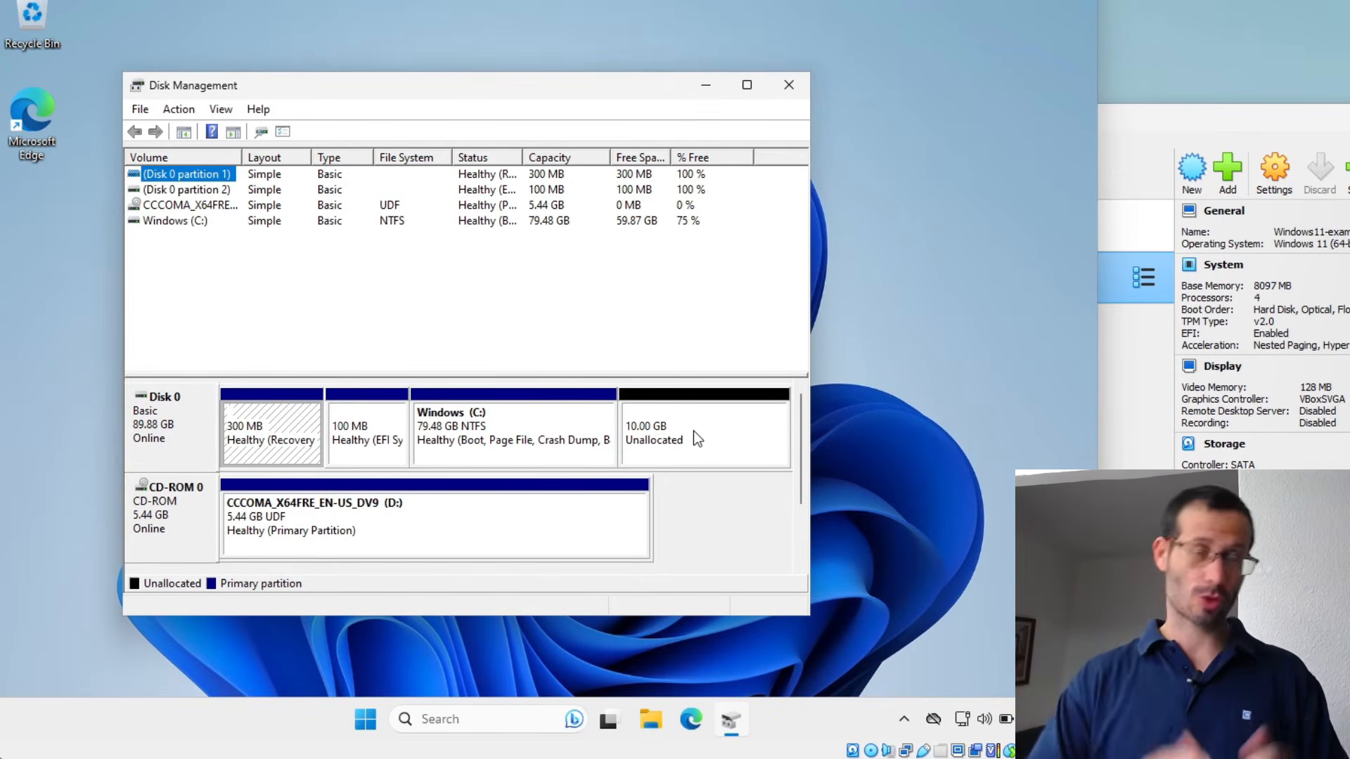
# - Extend the Windows (C:) volume by all 10239 MB of unallocated space on Disk 0, and close Disk Management
pyautogui.click(558, 431)
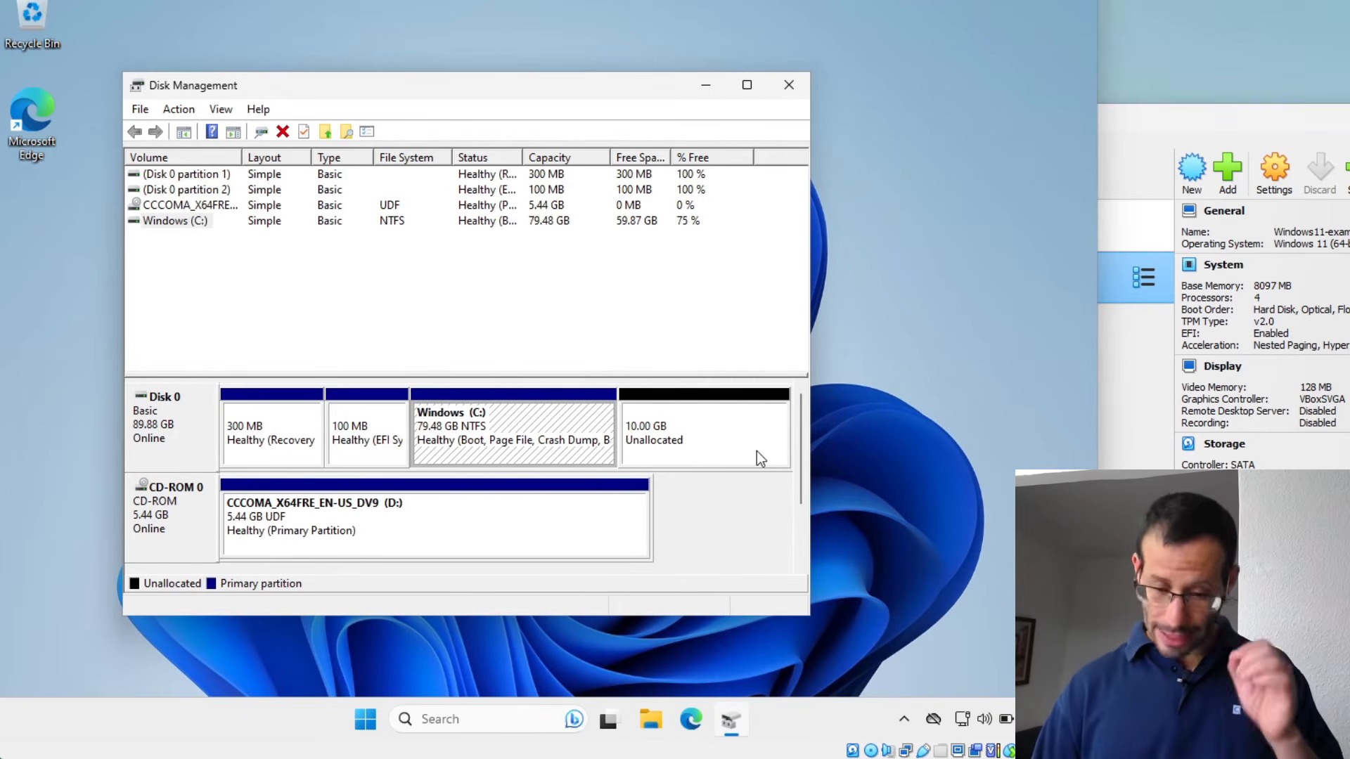
pyautogui.rightClick(541, 436)
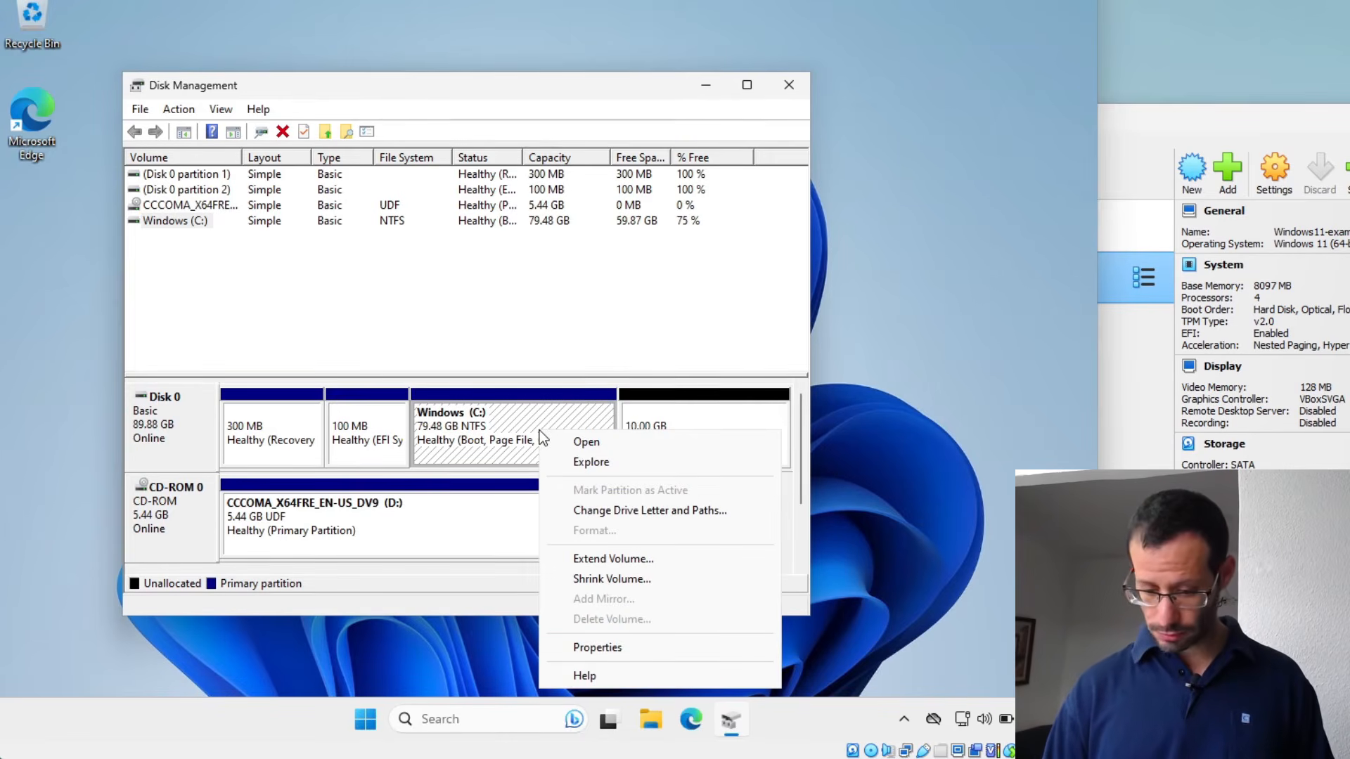
pyautogui.click(599, 559)
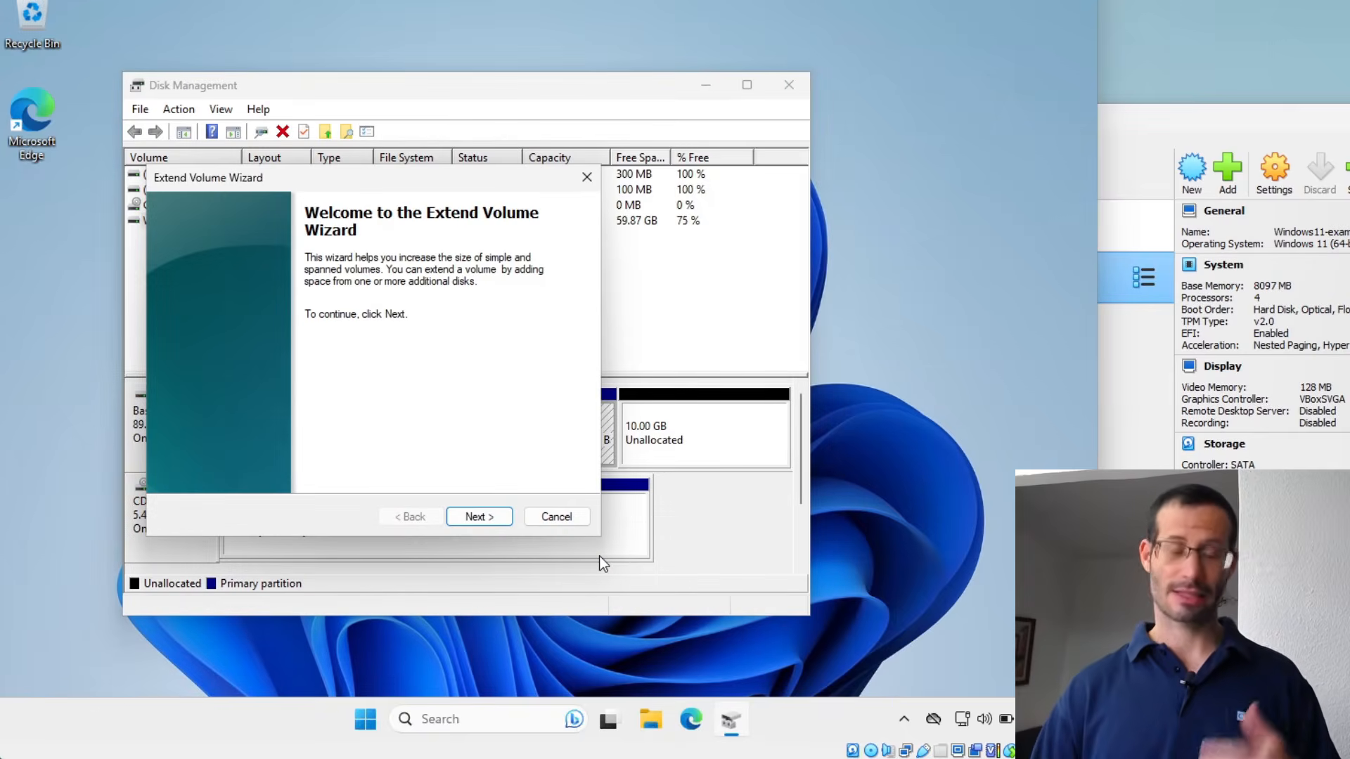
pyautogui.click(501, 517)
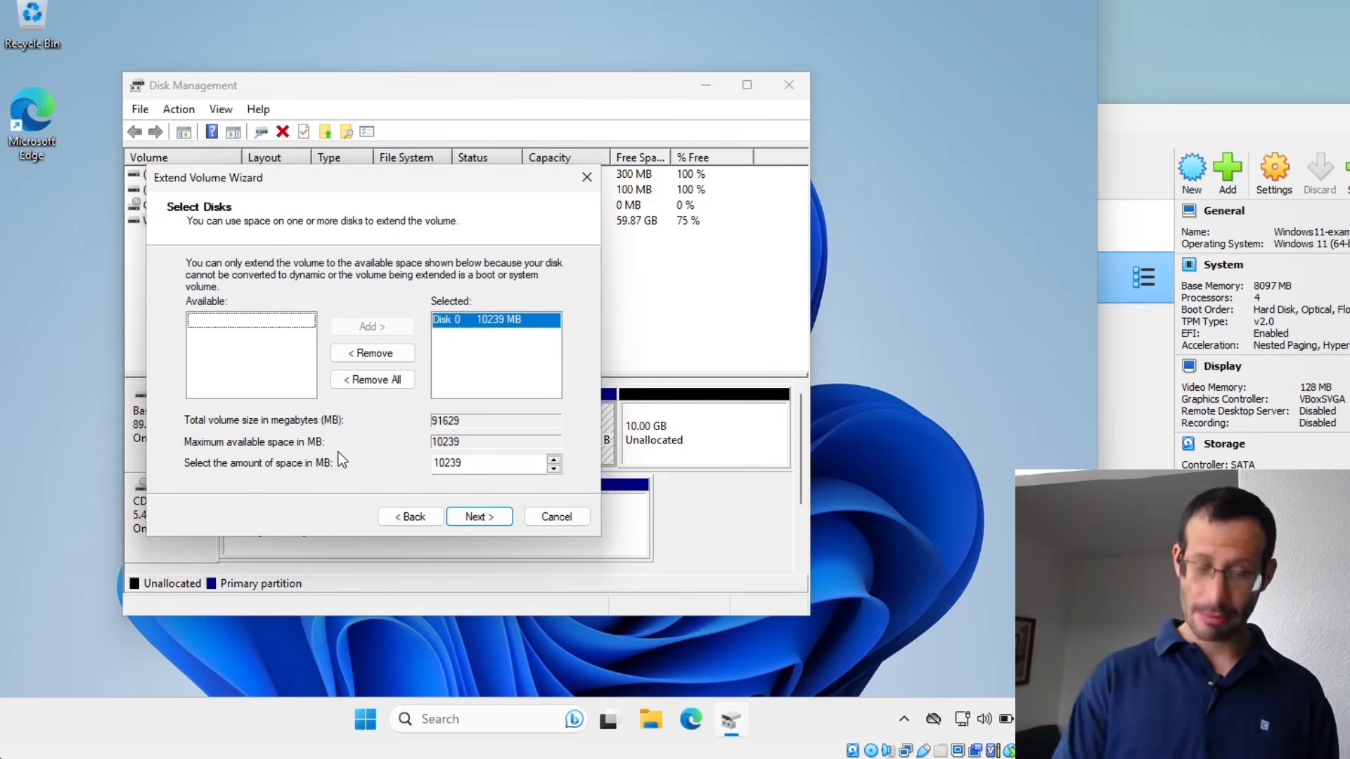
pyautogui.doubleClick(478, 457)
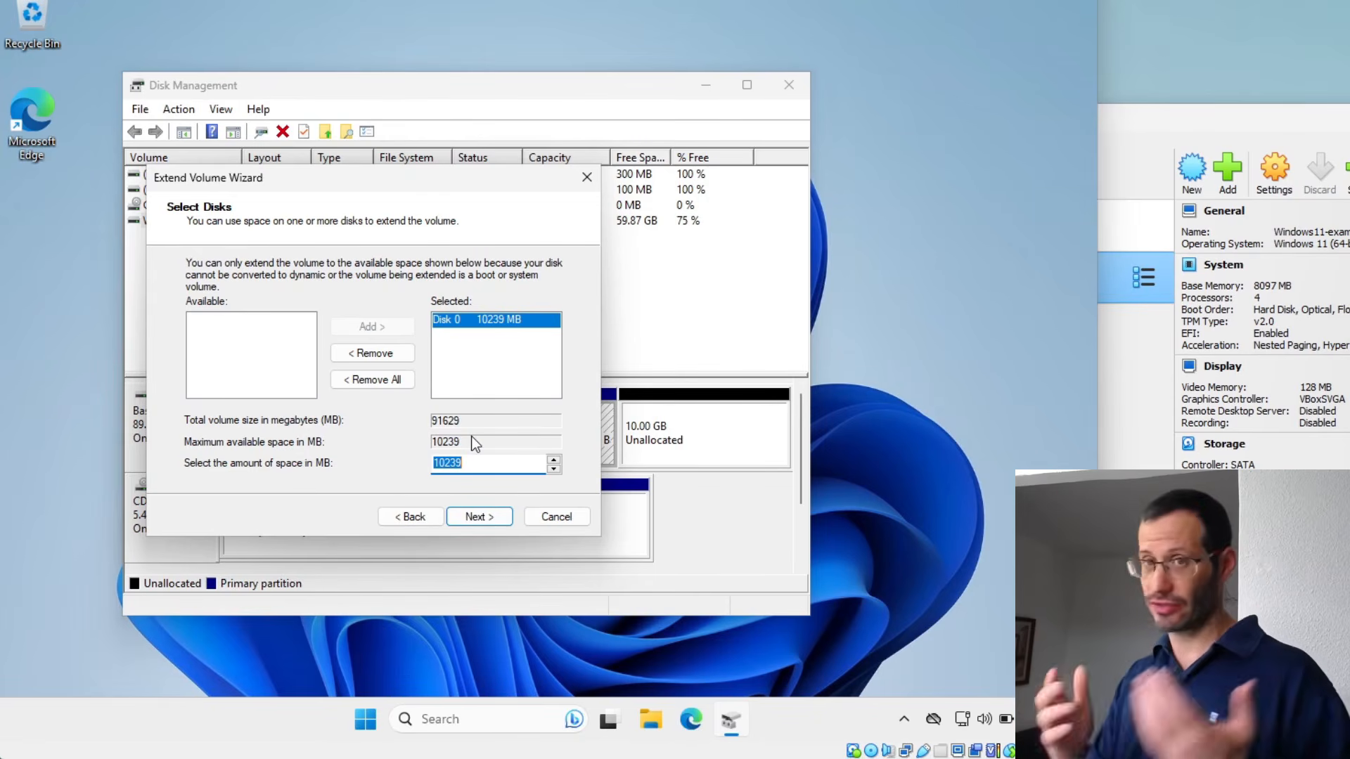
pyautogui.click(466, 468)
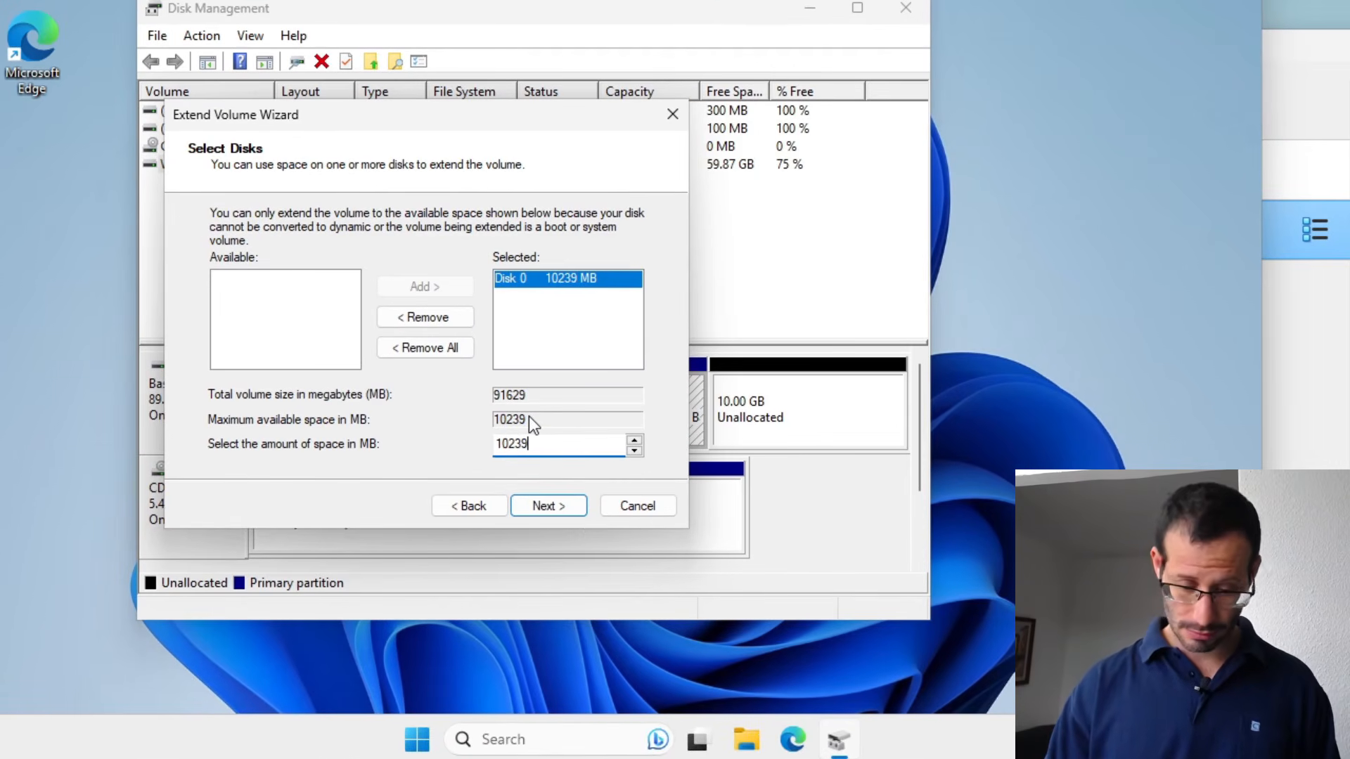
pyautogui.click(556, 511)
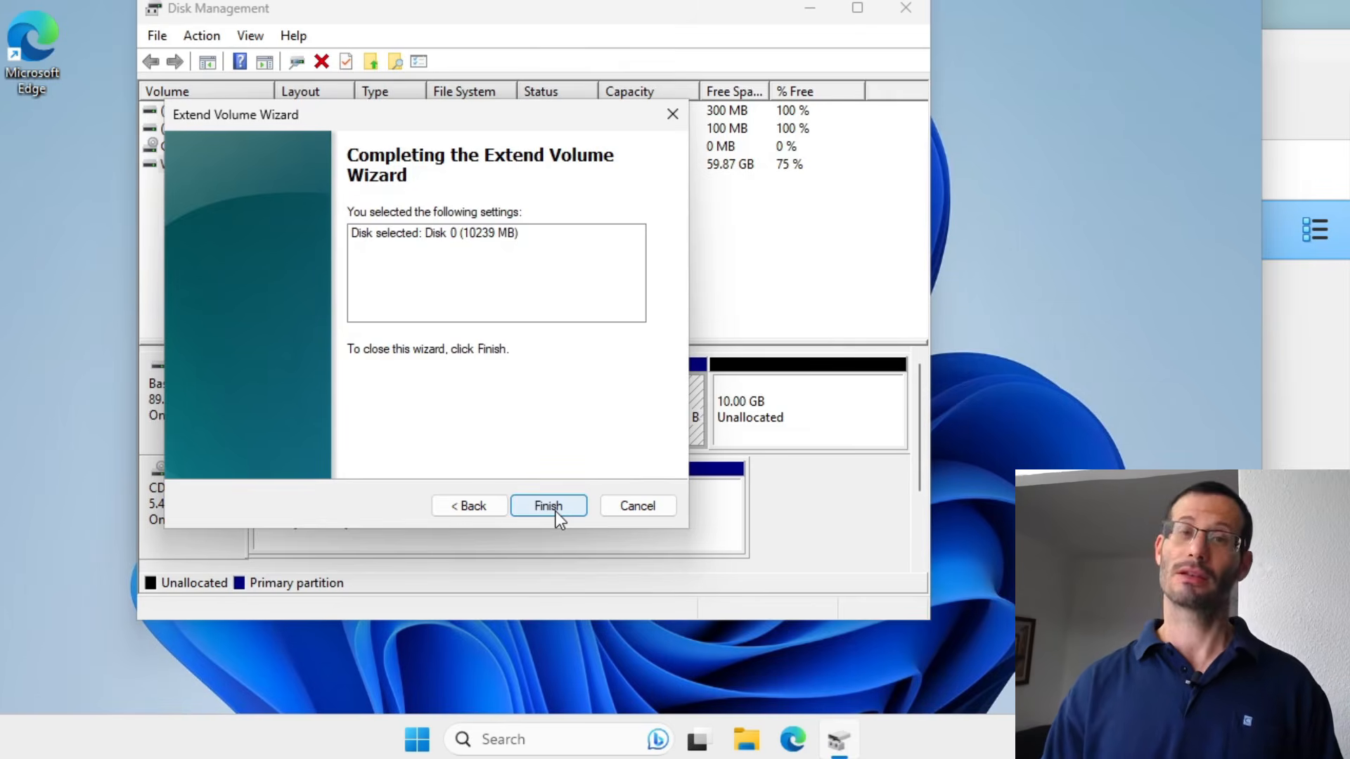
pyautogui.click(555, 511)
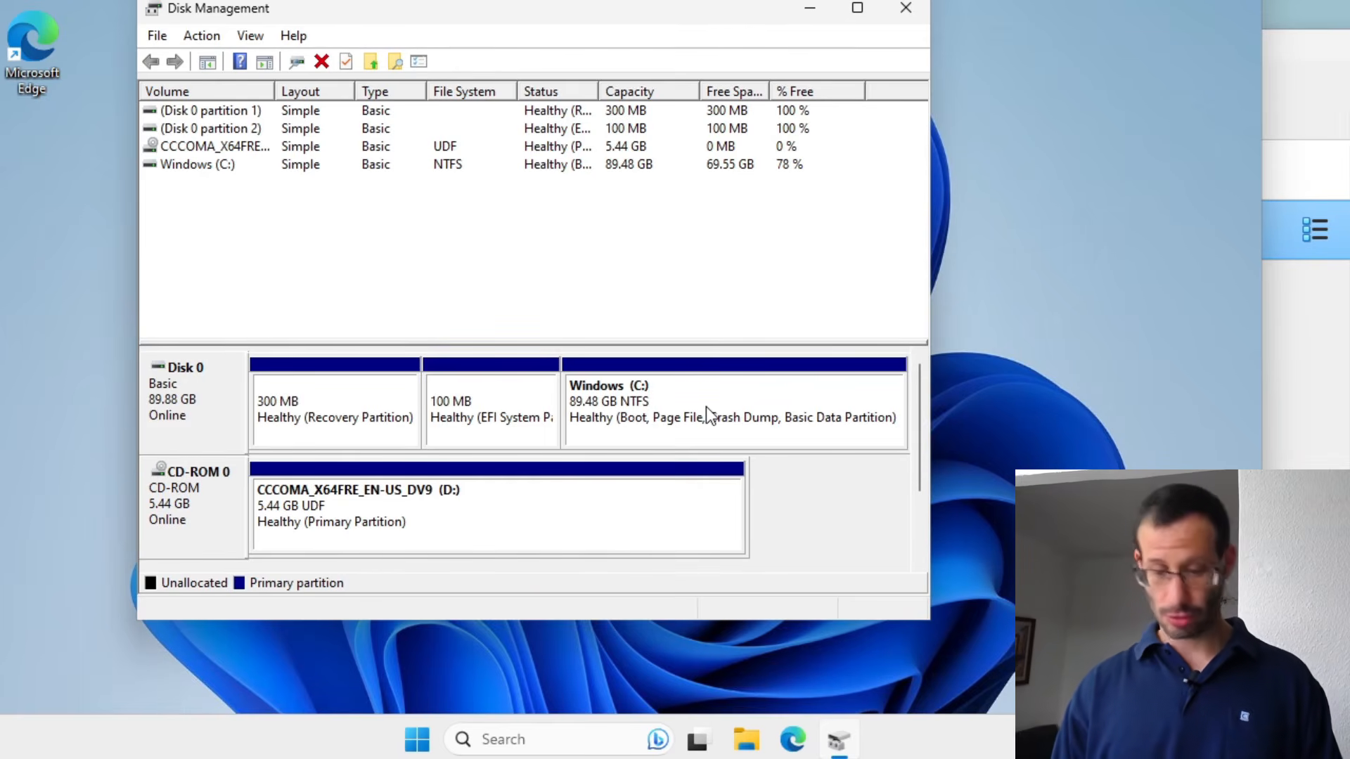
pyautogui.click(906, 10)
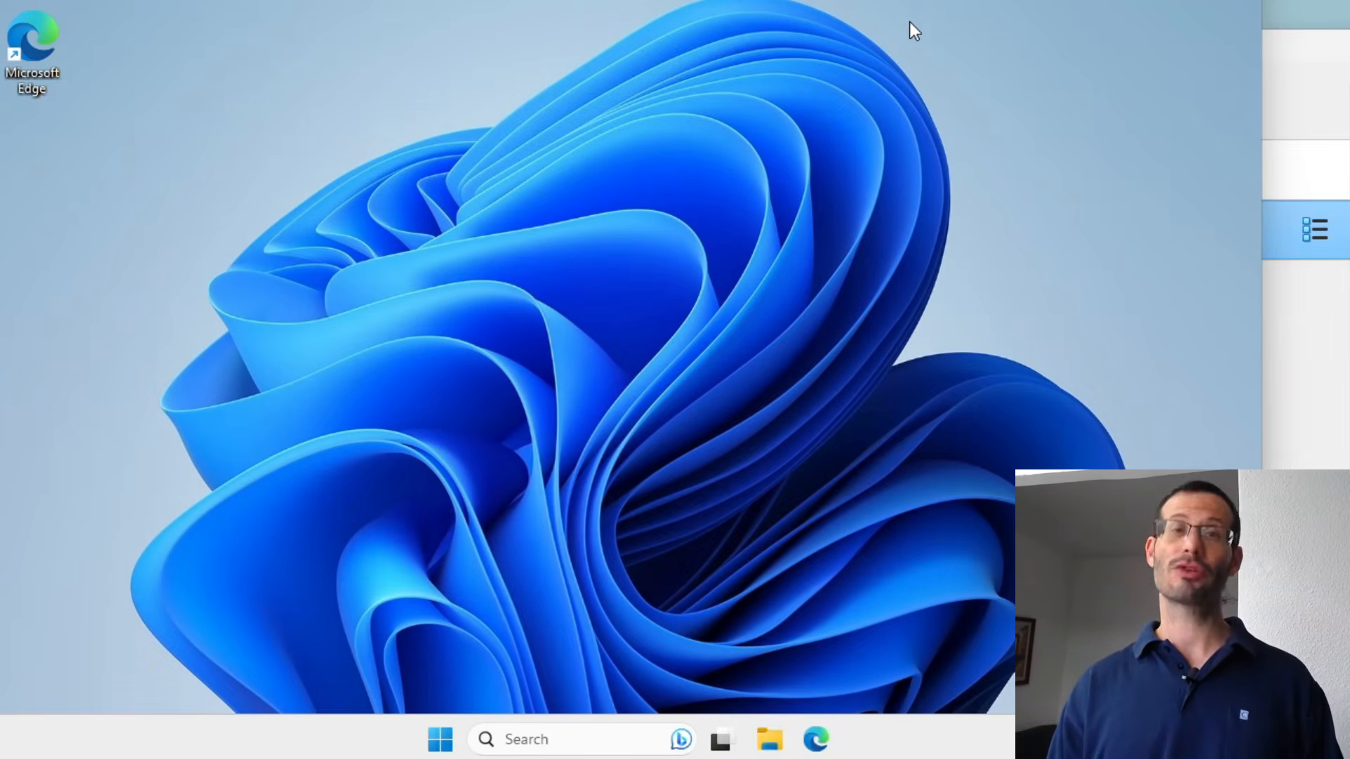
# - Check the size of the extended Windows (C:) drive in File Explorer under This PC
pyautogui.click(767, 744)
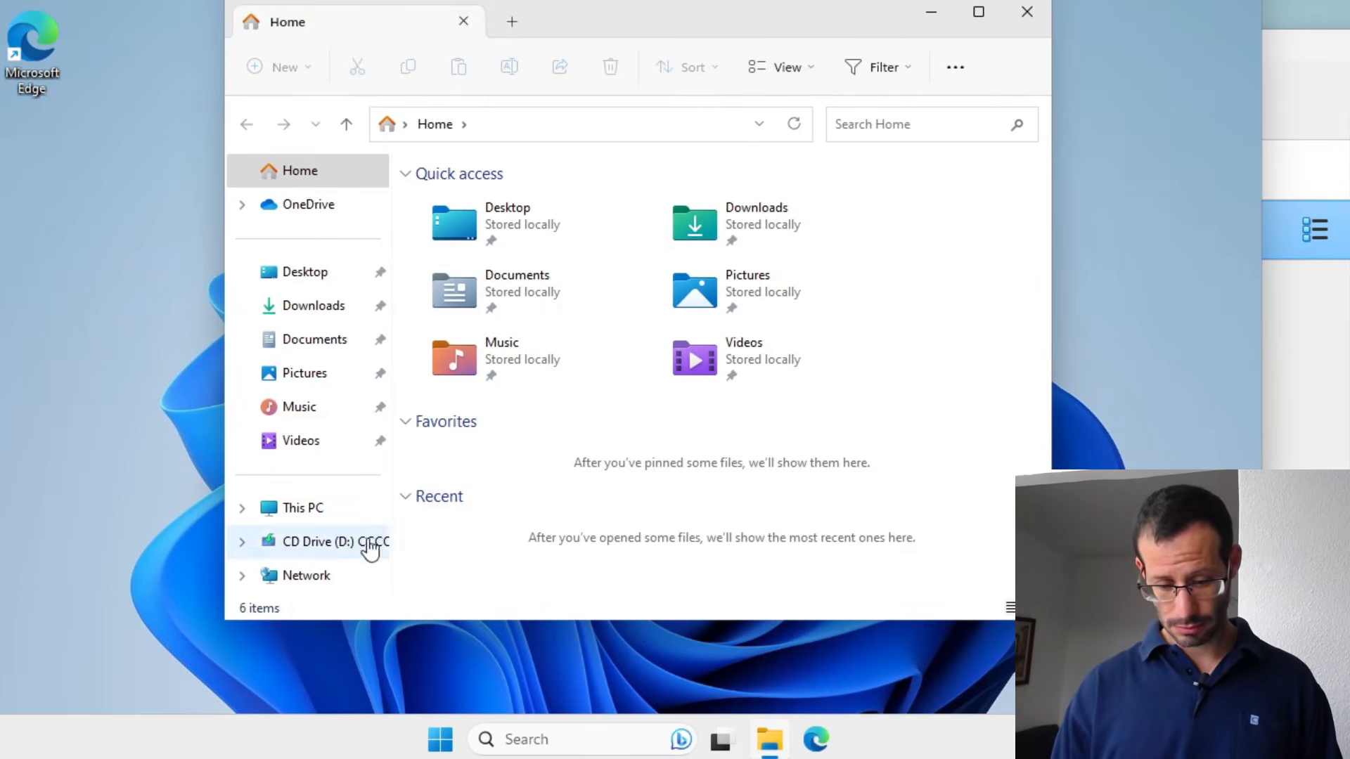
pyautogui.click(351, 517)
pyautogui.click(563, 242)
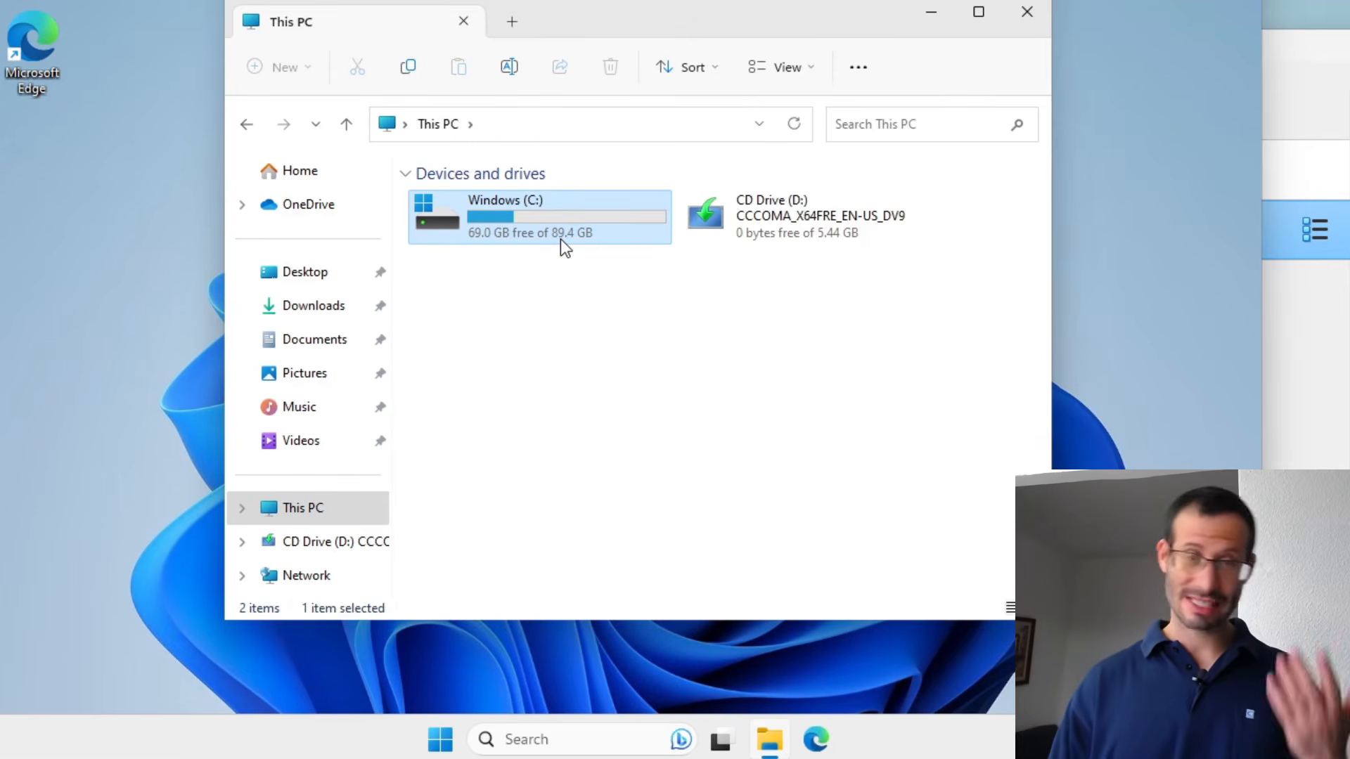